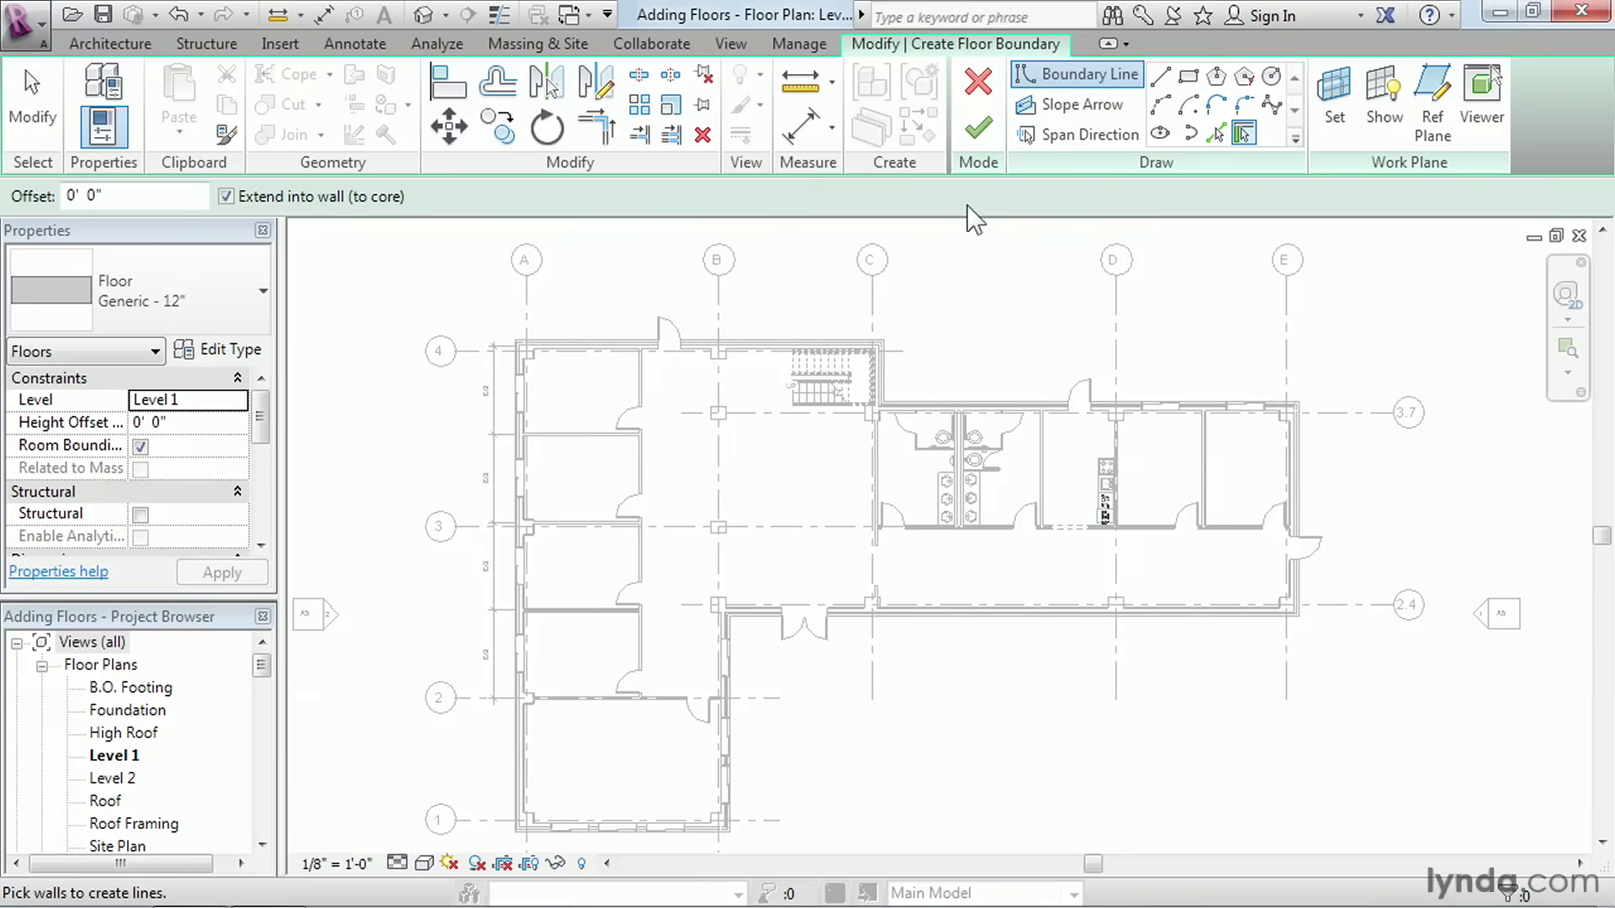
click(798, 44)
click(597, 46)
click(421, 40)
click(191, 48)
click(883, 44)
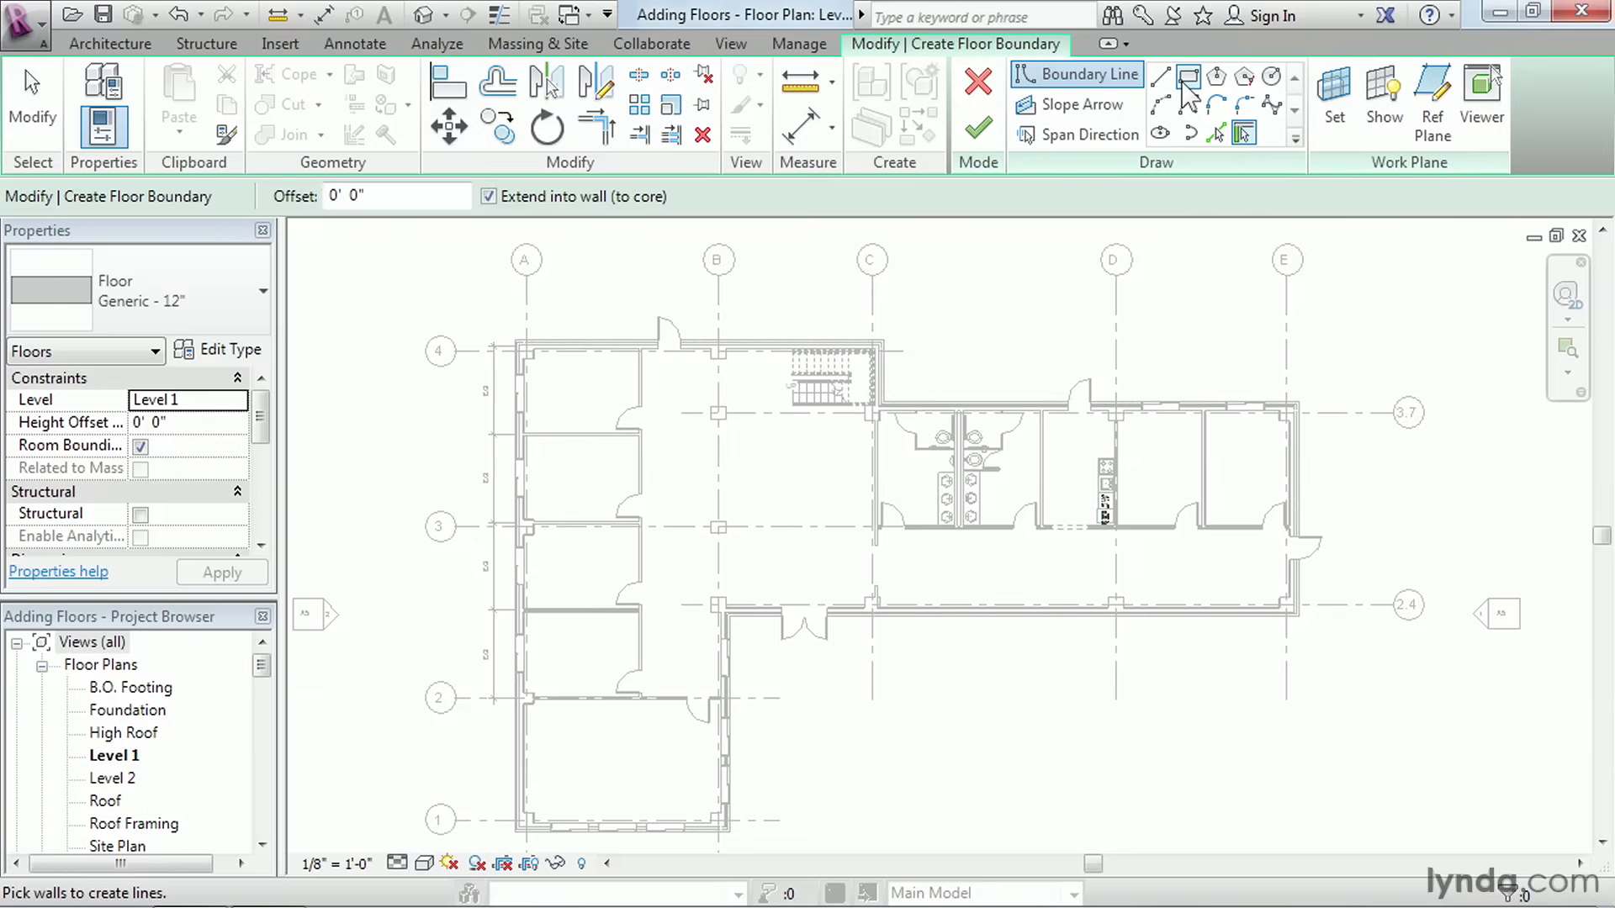
- Pick the north exterior wall between grids A and C as the first floor boundary line
click(1188, 76)
click(1243, 135)
click(588, 347)
- Select the north wall's boundary line and flip it to the other side of the wall core and back
click(1568, 348)
drag(465, 299, 629, 362)
middle_drag(732, 577, 889, 671)
middle_drag(872, 648, 806, 622)
click(785, 568)
middle_drag(1539, 605, 1208, 549)
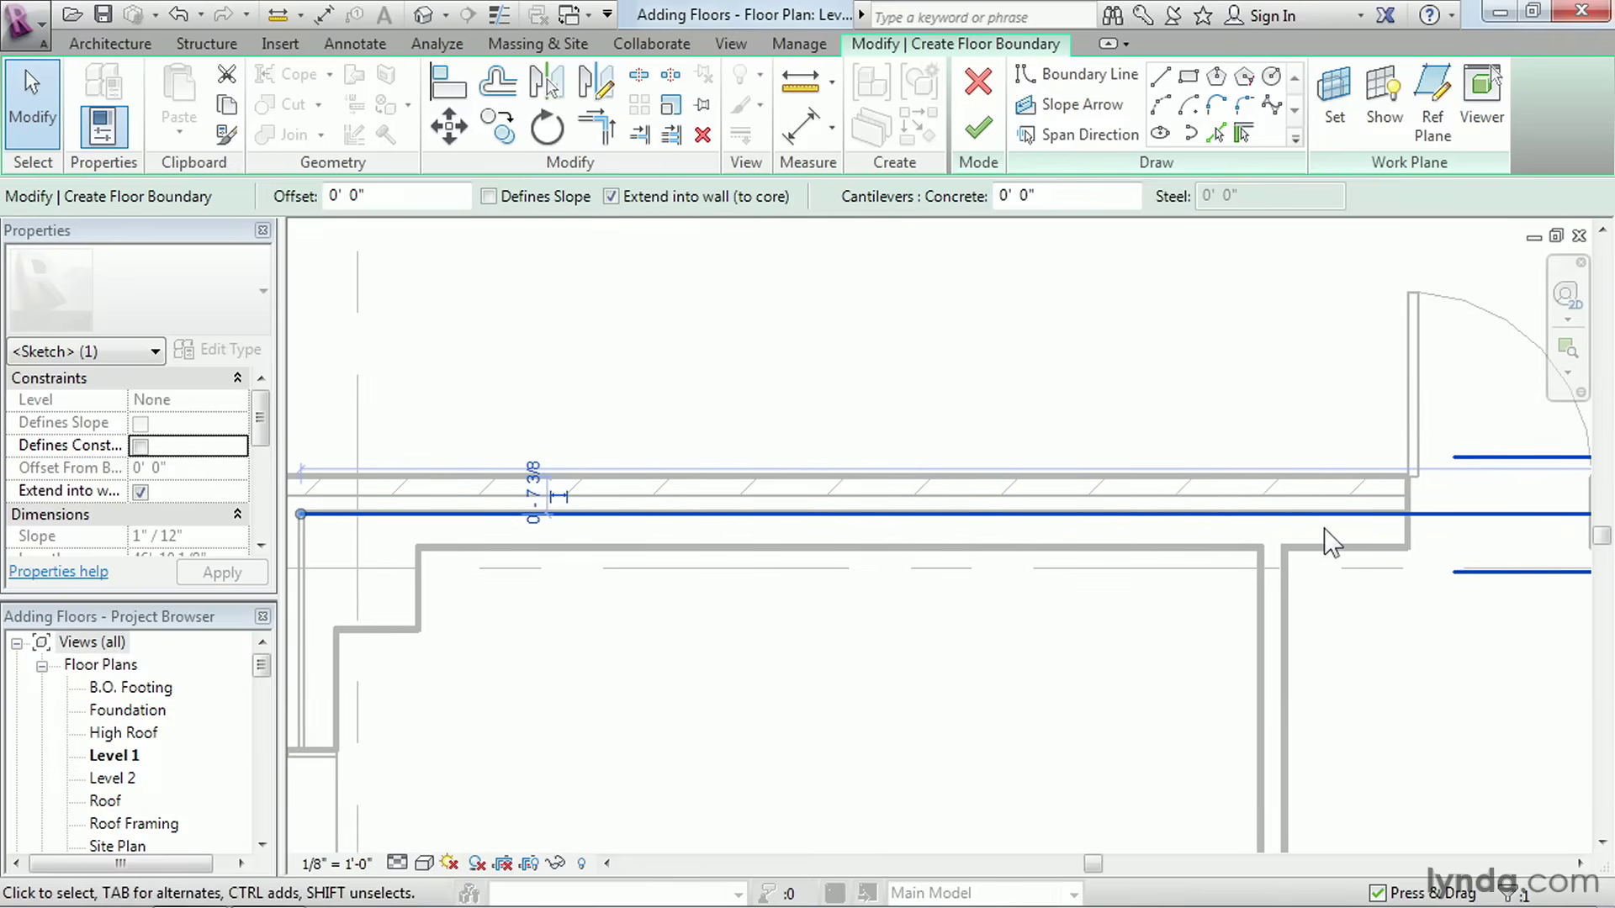
middle_drag(1391, 544, 1160, 533)
click(1506, 507)
scroll(1160, 559, up, 4)
scroll(1244, 548, down, 2)
click(1379, 528)
scroll(1378, 530, down, 1)
scroll(1377, 530, down, 1)
click(1555, 527)
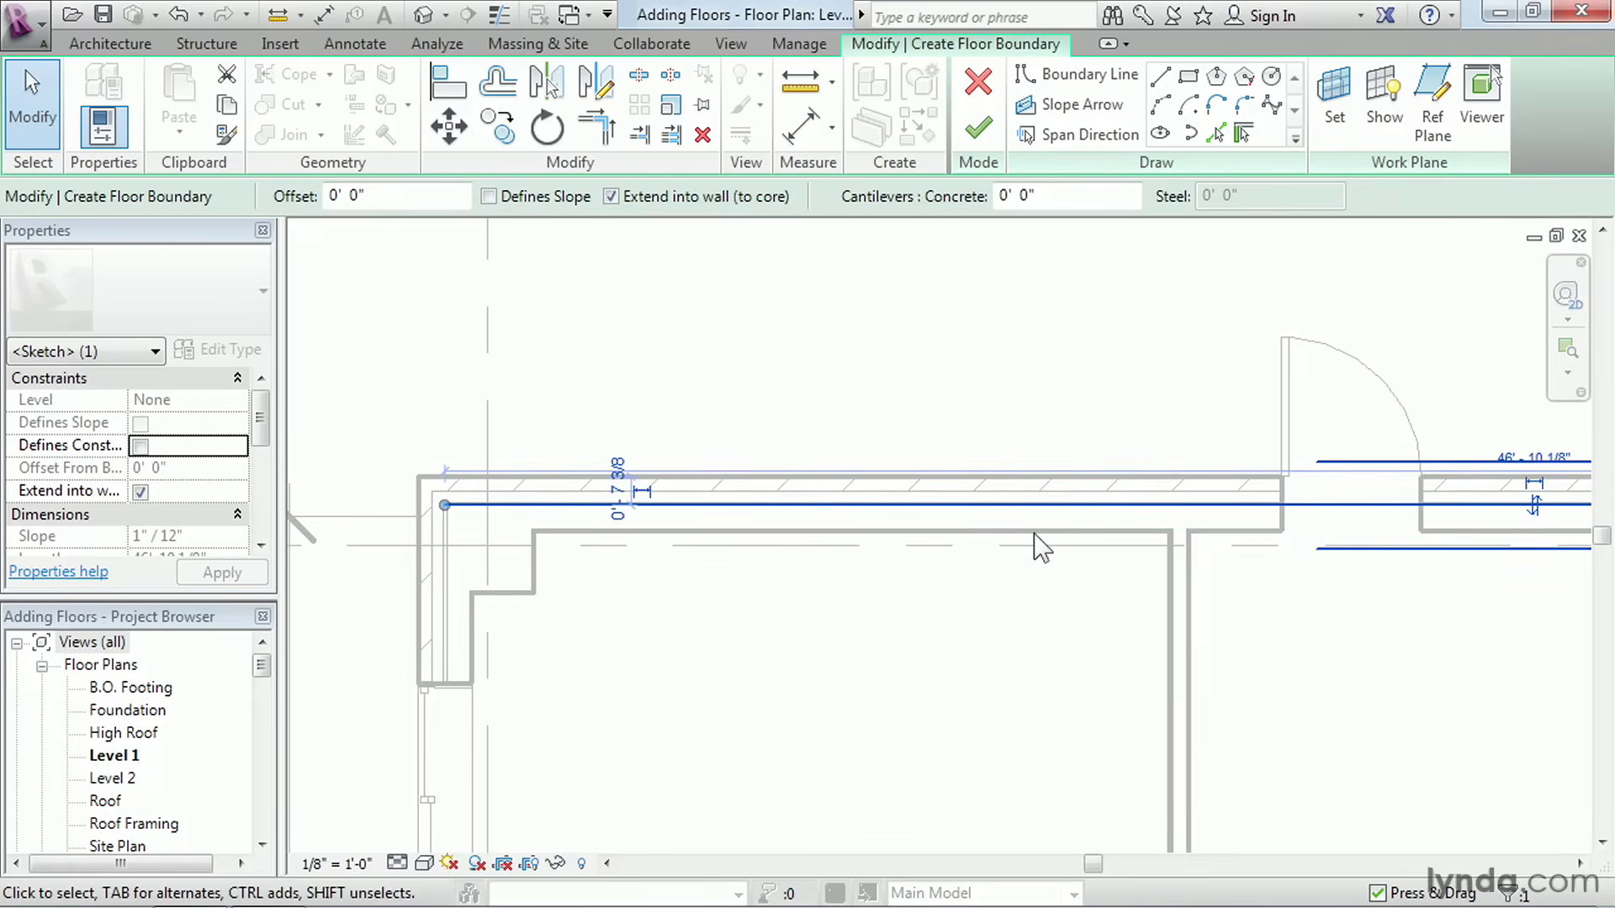
- Pick the remaining exterior walls around the whole building as floor boundary lines
scroll(1038, 605, down, 4)
middle_drag(1034, 622, 673, 328)
scroll(739, 462, down, 1)
middle_drag(740, 461, 751, 405)
scroll(740, 391, down, 1)
click(1241, 133)
click(500, 387)
click(561, 811)
click(745, 728)
click(903, 299)
click(1081, 330)
click(1376, 397)
click(807, 565)
- Trim the south and east boundary lines of the east wing to a corner and finish the Level 1 floor sketch
click(604, 151)
click(895, 563)
click(1376, 551)
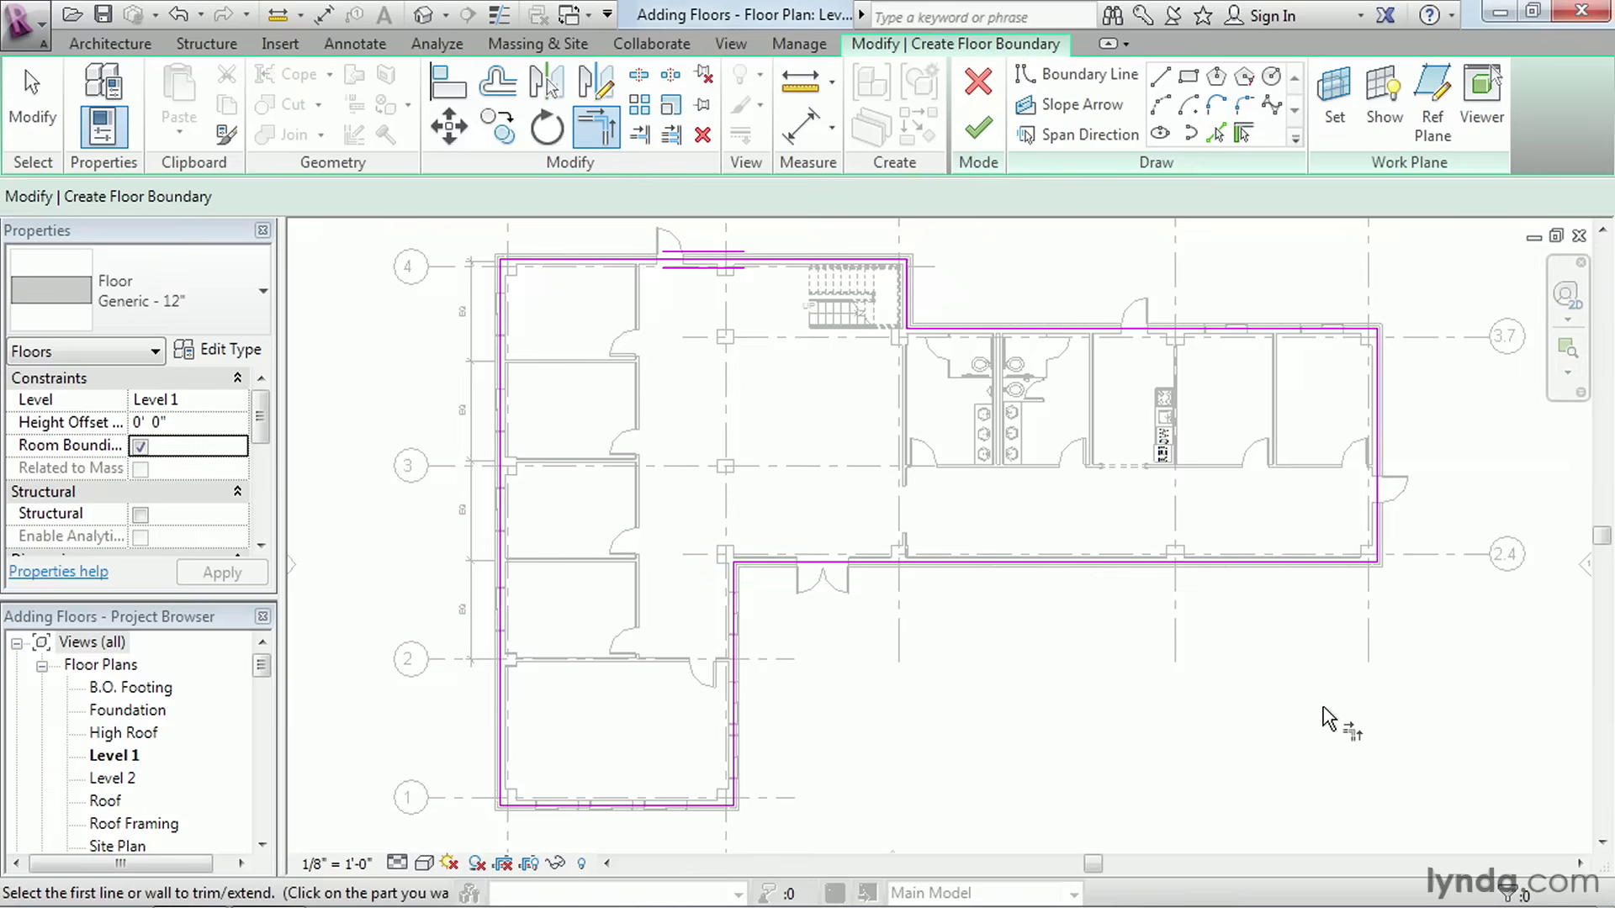
click(977, 129)
click(975, 487)
- Edit the floor's boundary, move its east edge inward, and discard the sketch changes
click(980, 135)
click(1375, 391)
drag(1378, 395, 1238, 443)
click(977, 81)
click(904, 489)
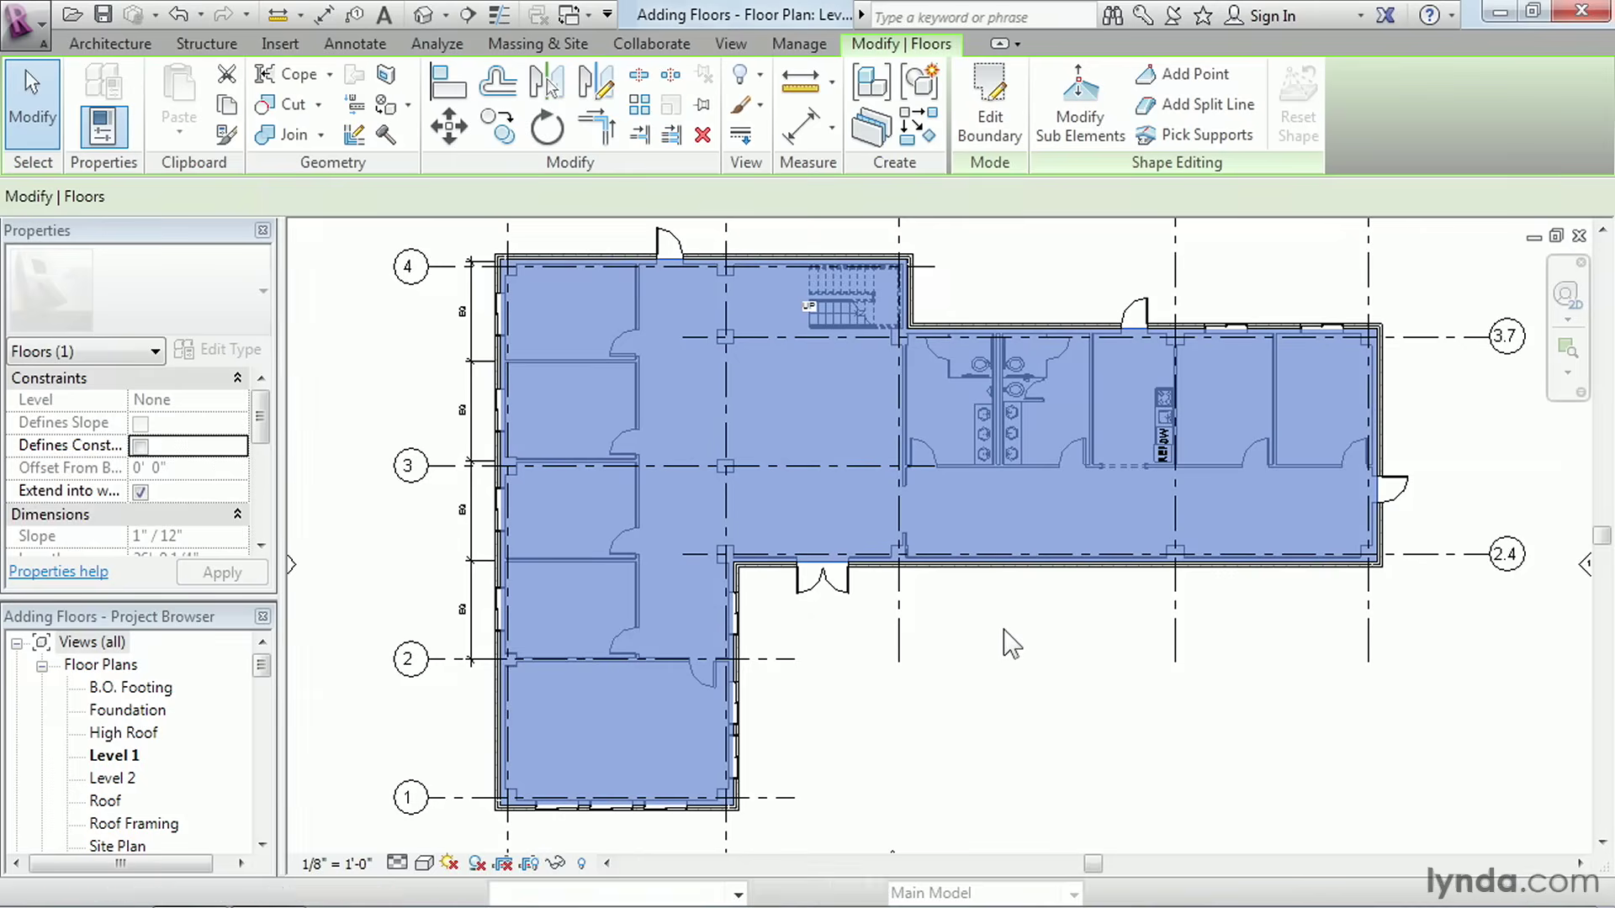
- Start a floor on Level 2 and pick the west, north, south and lower east exterior walls as boundary lines
double_click(112, 777)
click(109, 44)
click(352, 137)
click(497, 364)
click(552, 264)
click(599, 809)
click(740, 666)
- Trim the north boundary line and the lower east wall's boundary line to a corner, closing the west wing rectangle
click(599, 141)
click(671, 262)
click(736, 614)
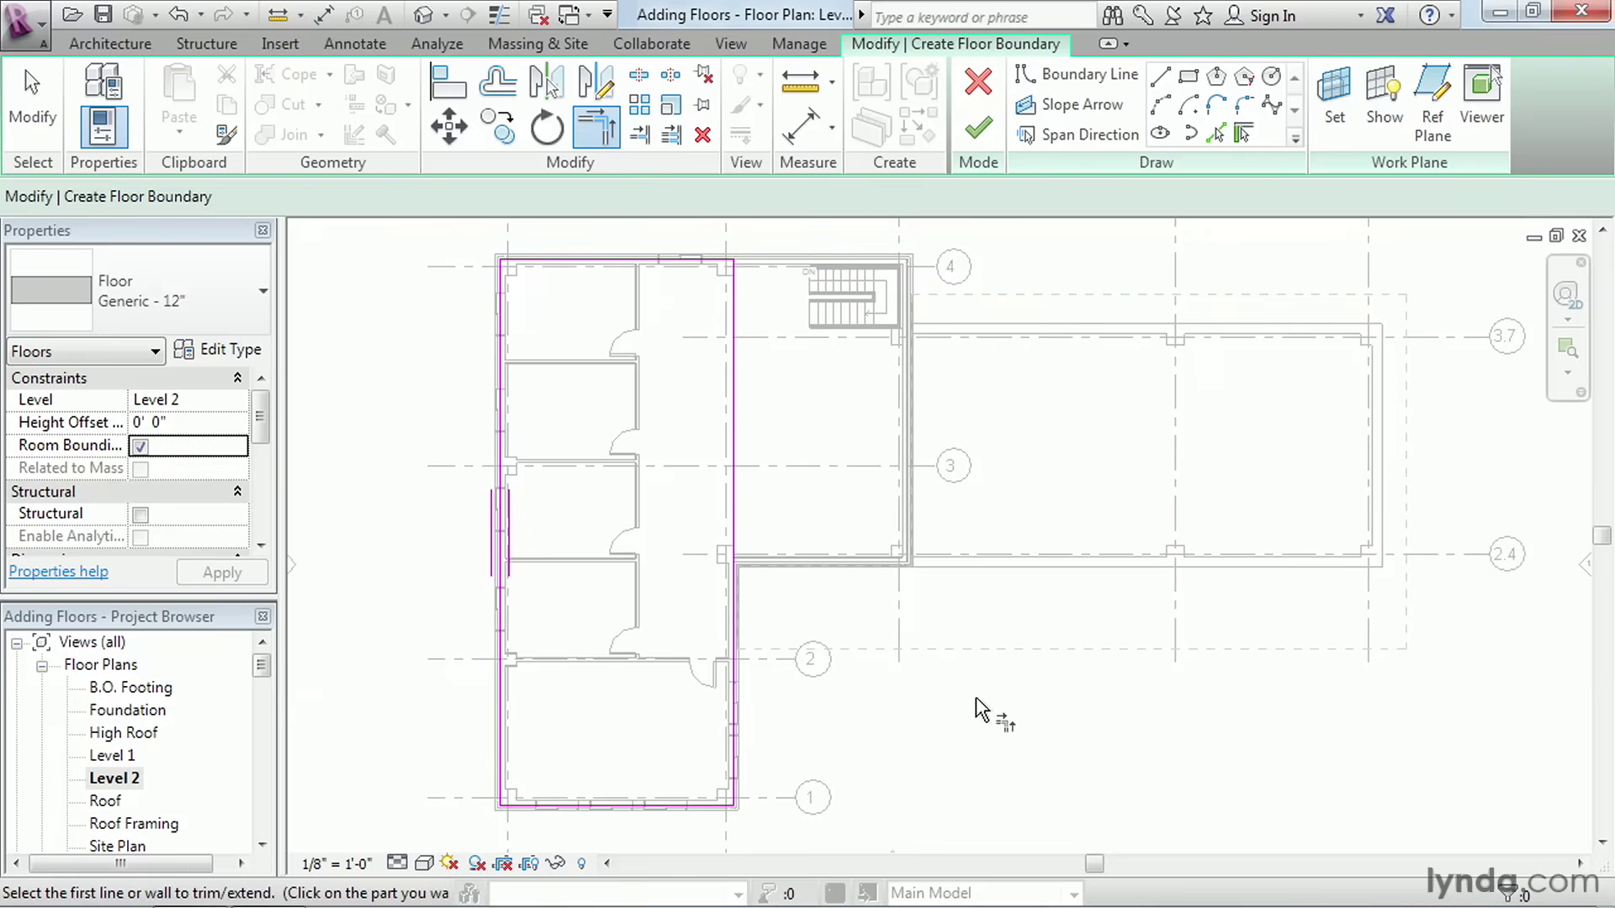
- Draw boundary lines from the stair's lower open corner, one west to the floor edge and one north to the exterior wall
click(1567, 348)
drag(670, 233, 963, 405)
click(1160, 78)
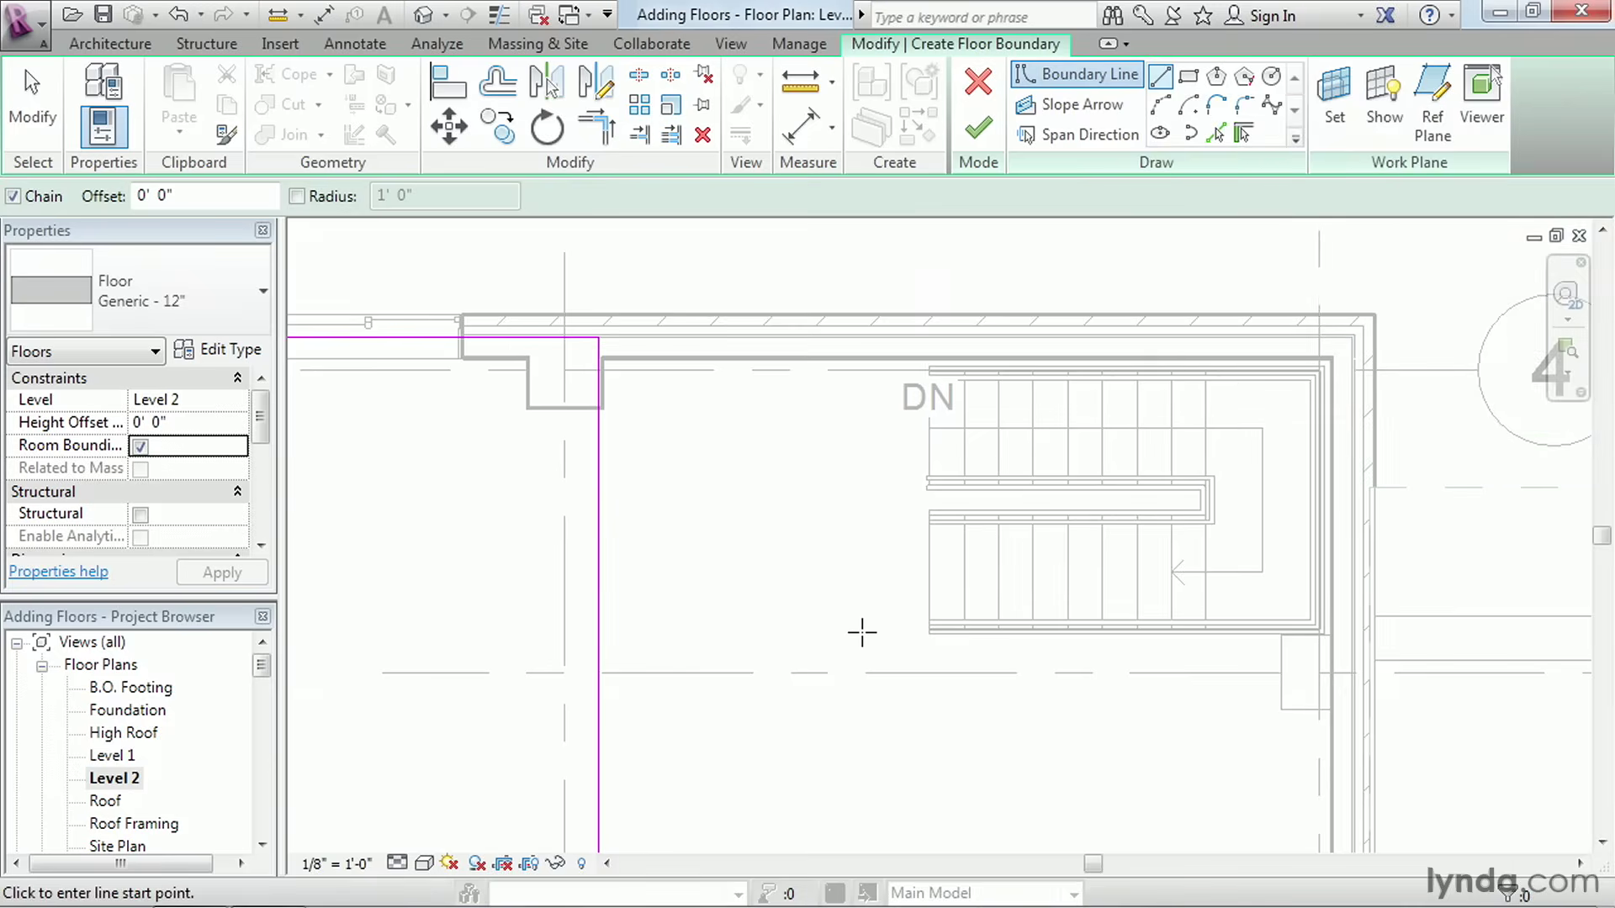
click(928, 634)
click(598, 634)
key(Escape)
click(928, 634)
click(929, 359)
key(Escape)
key(Escape)
- Trim the boundary lines to corners so the floor outline extends east to the stair's open end as a landing
click(605, 137)
click(598, 664)
click(625, 635)
key(ctrl+z)
click(618, 588)
click(637, 635)
click(683, 634)
click(600, 691)
click(532, 339)
click(932, 417)
- Finish the Level 2 floor sketch and agree to join geometry, cutting the overlapping volume out of the walls
click(977, 131)
click(860, 492)
drag(781, 343, 454, 294)
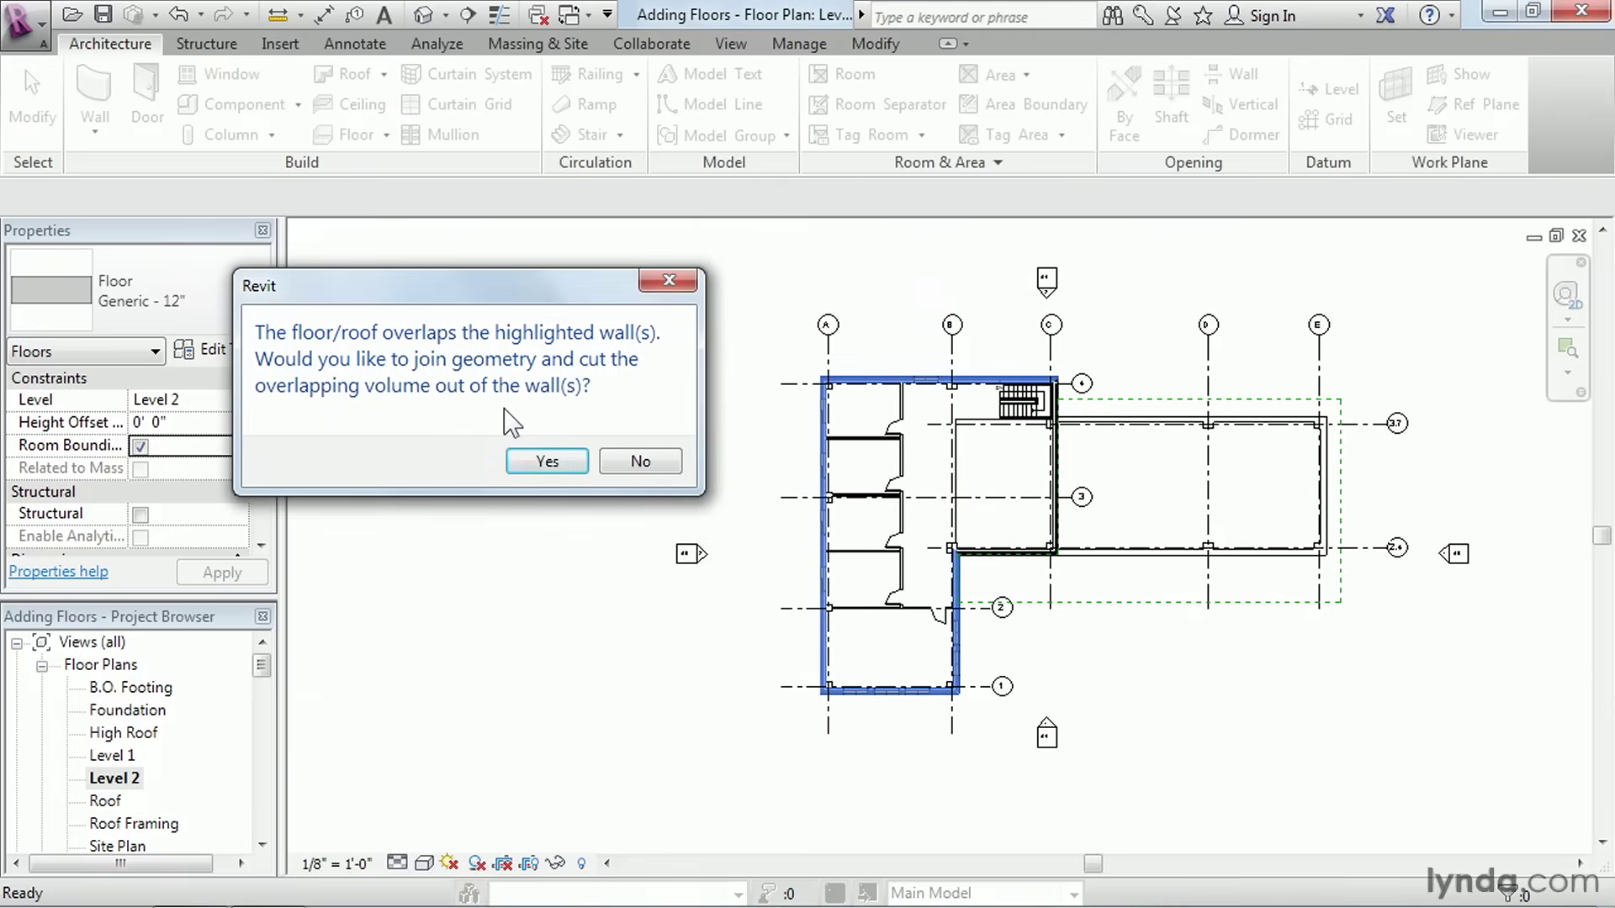
click(548, 461)
- Draw a horizontal building section line across the building in the Level 2 plan
scroll(1009, 391, up, 5)
scroll(747, 725, down, 5)
middle_drag(837, 689, 916, 433)
scroll(848, 705, down, 2)
middle_drag(850, 707, 828, 505)
click(468, 15)
click(426, 489)
click(1042, 489)
middle_drag(890, 407, 887, 549)
click(370, 562)
- Open the new section view at the connection between the floors and the west exterior wall
double_click(403, 624)
middle_drag(766, 632, 759, 629)
click(1566, 348)
drag(582, 513, 1159, 765)
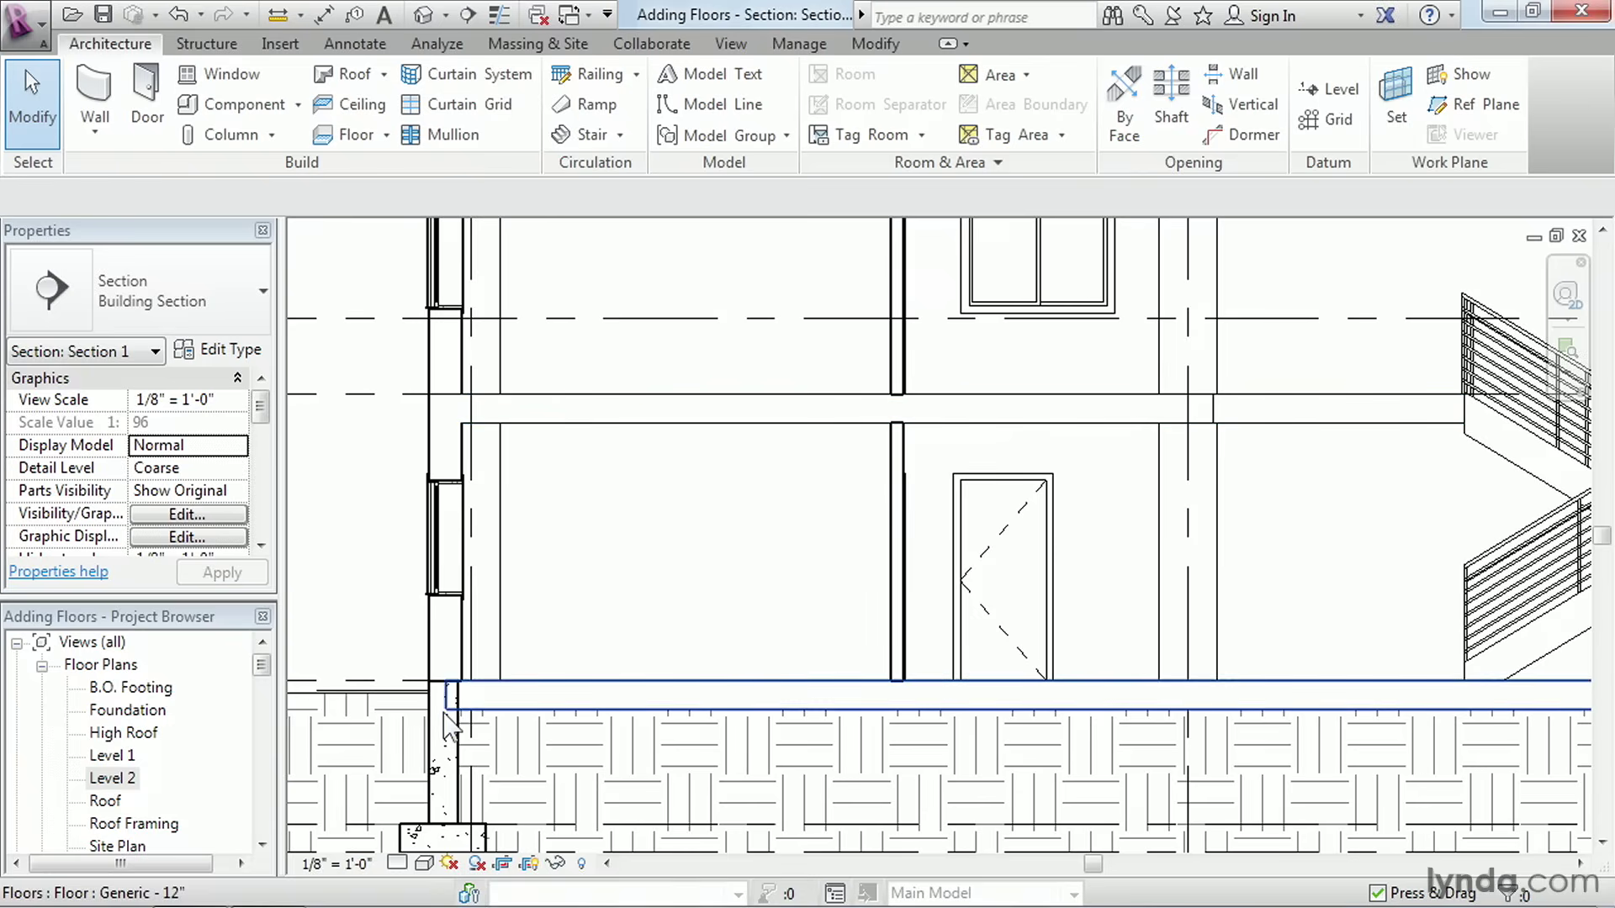